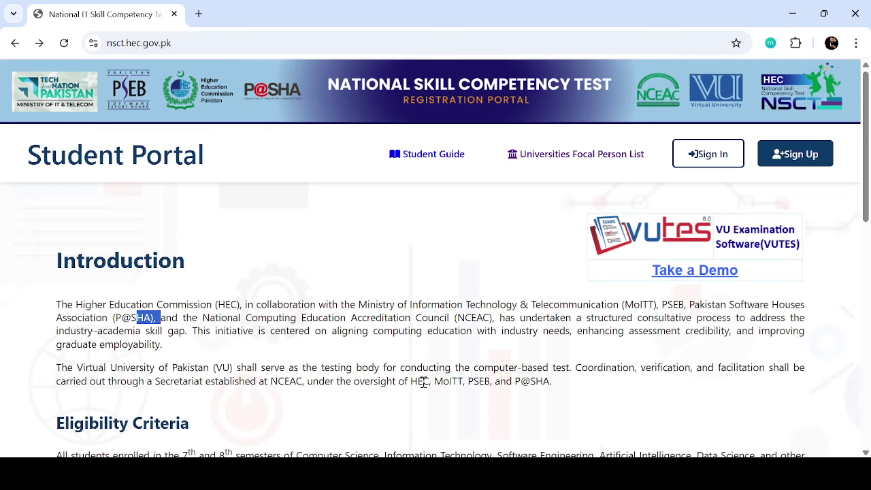
Examine the Eligibility Criteria section for the required semesters and computing programs.
scroll(423, 382, down, 1)
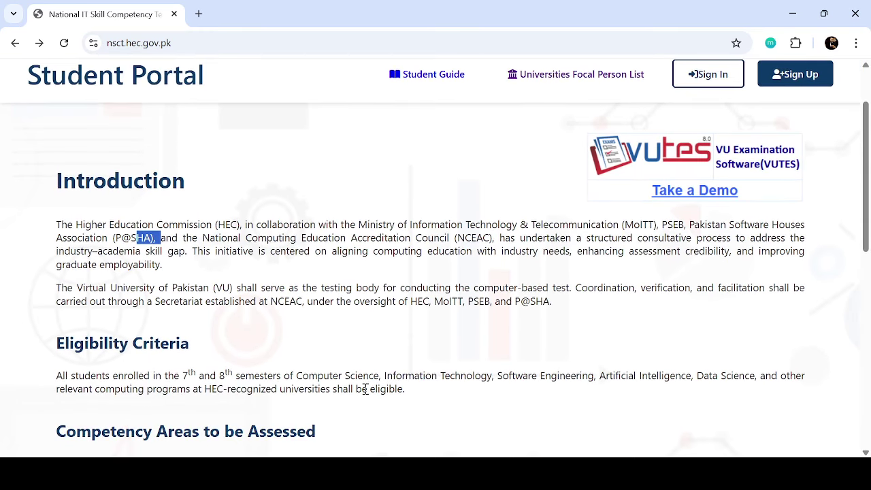
drag(198, 351, 68, 348)
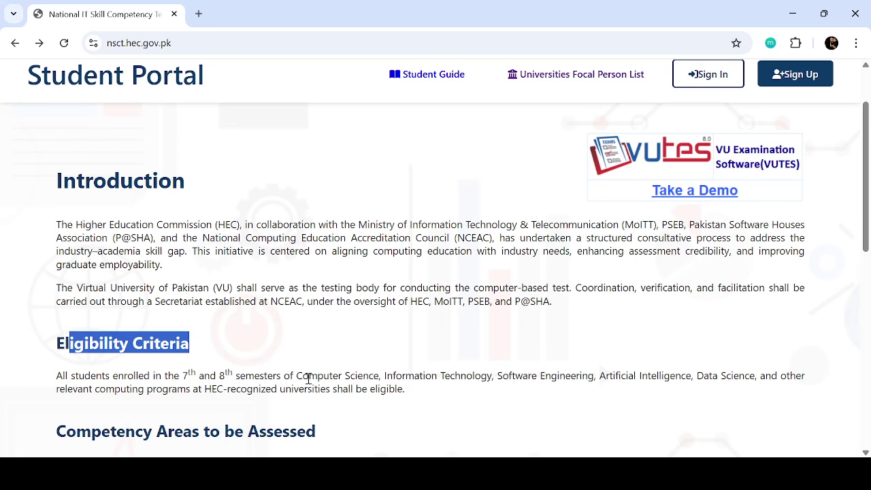
drag(309, 378, 441, 378)
drag(498, 377, 545, 376)
drag(615, 375, 659, 376)
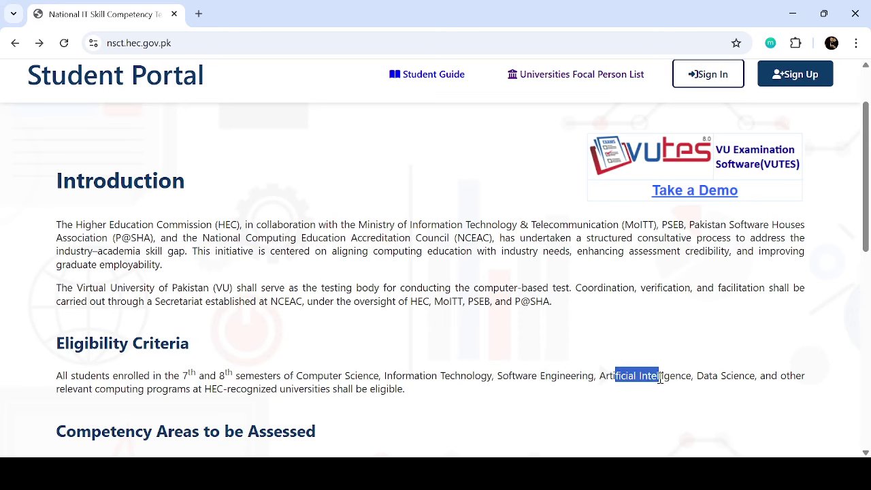
click(723, 374)
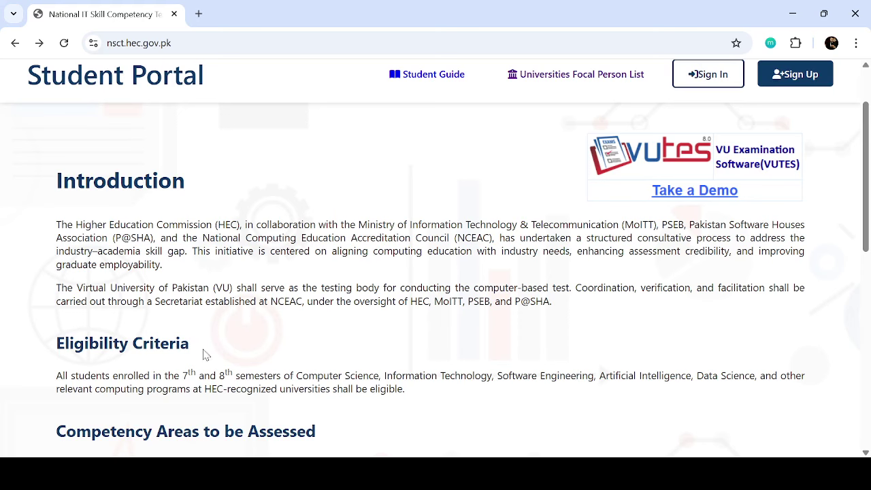
drag(186, 347, 53, 349)
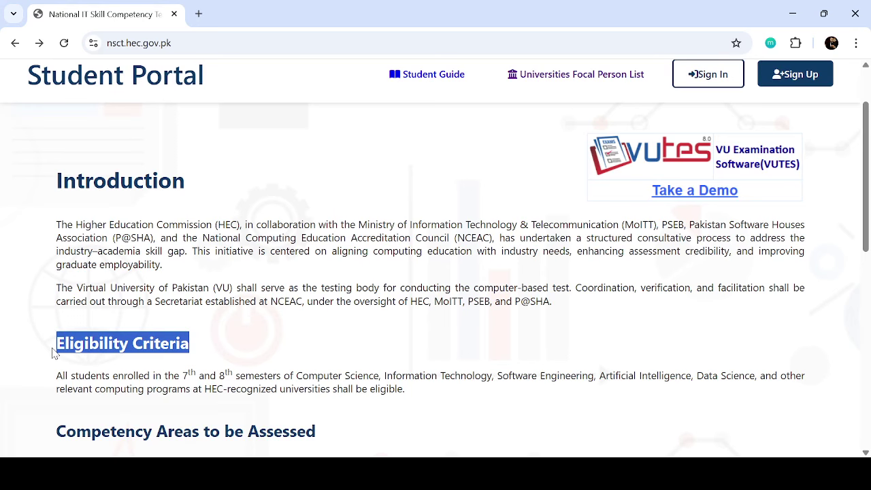
Look over the student portal's competency, schedule and help desk sections, and select the site address nsct.hec.gov.pk.
scroll(55, 353, up, 2)
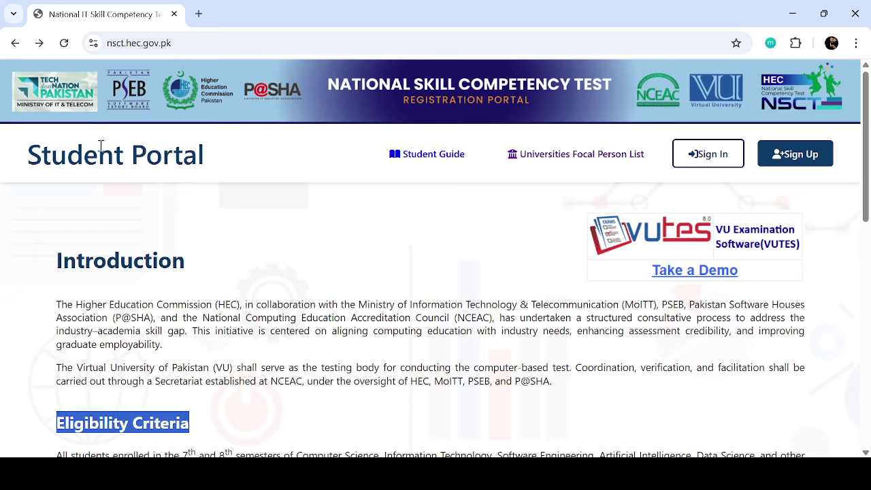
scroll(101, 146, down, 5)
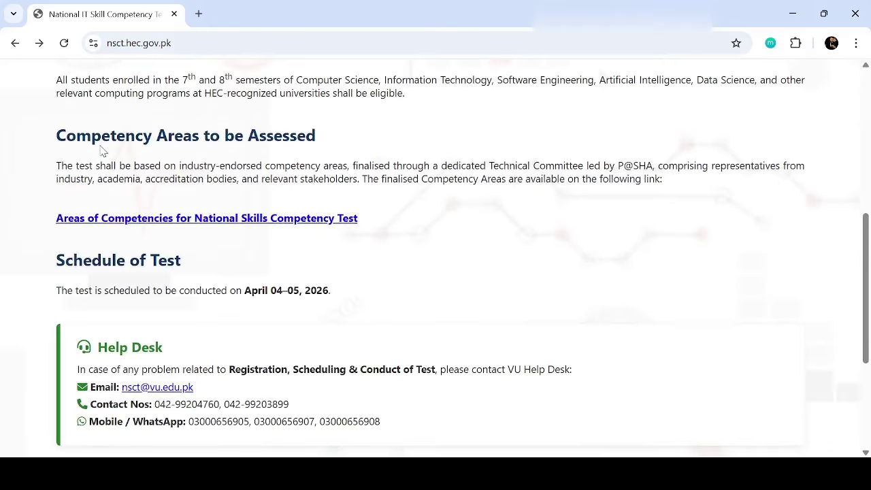
scroll(101, 151, up, 2)
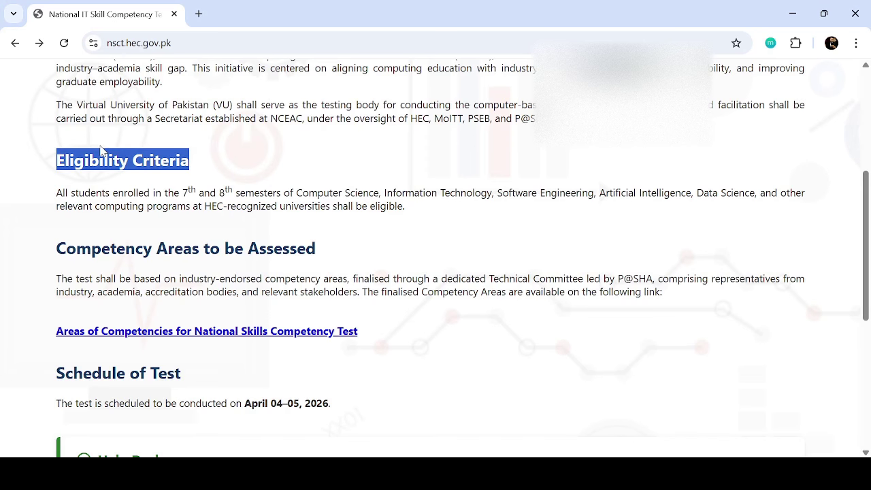
scroll(221, 246, up, 4)
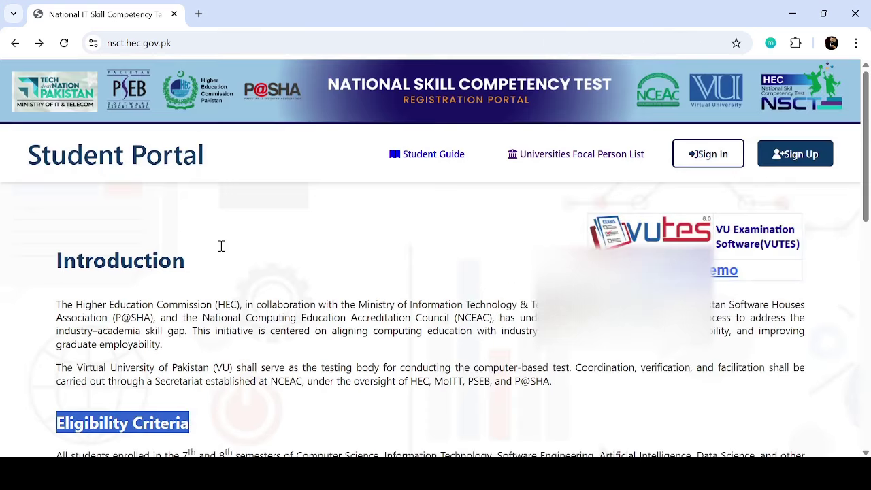
click(187, 43)
drag(187, 43, 77, 32)
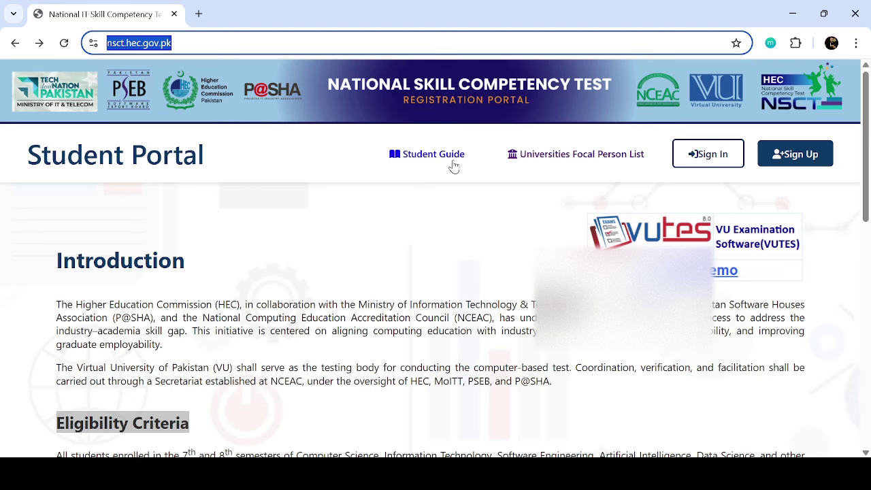
Open the Universities Focal Person List and search it for "taxila", leaving the search cleared and closed.
click(523, 159)
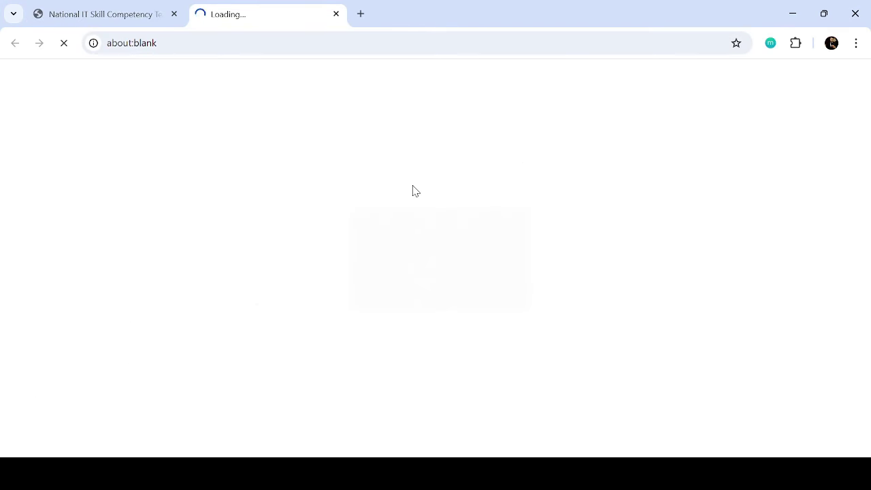
scroll(415, 191, down, 1)
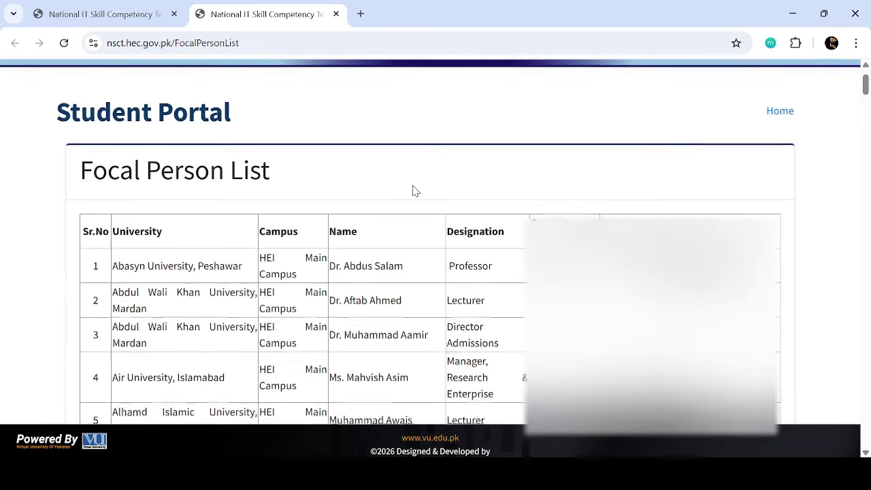
key(ctrl+f)
text(tax)
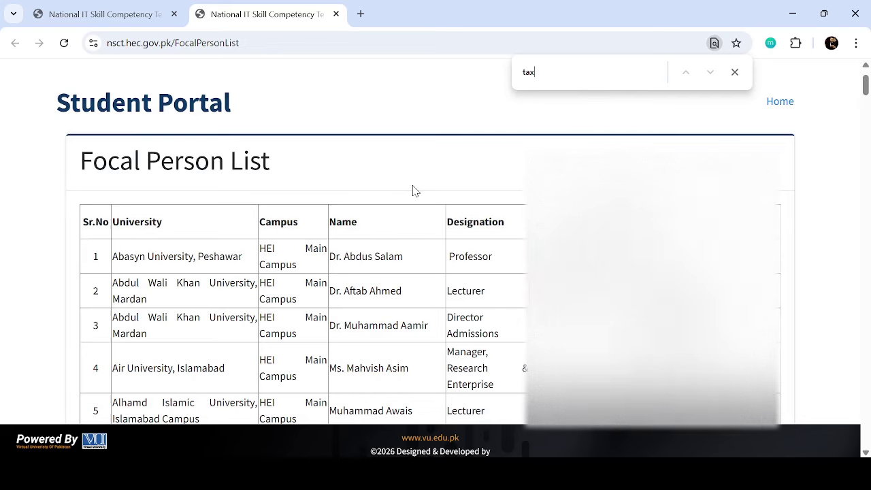
text(ila)
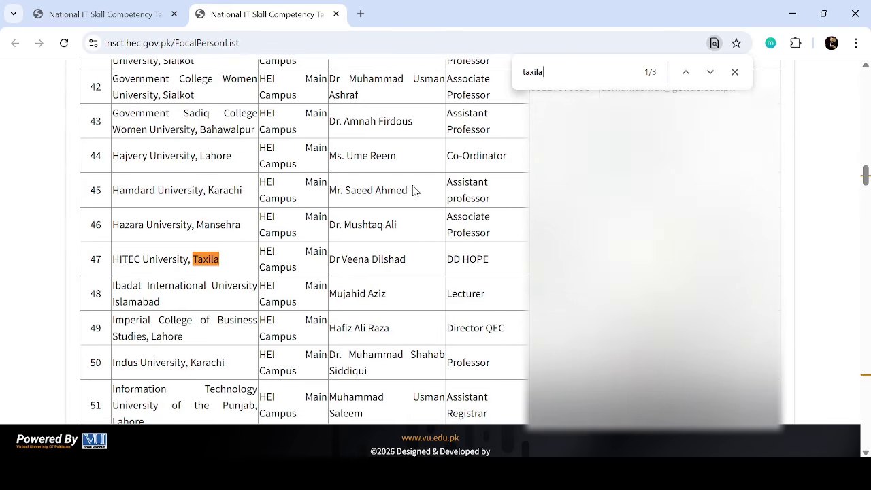
key(ctrl+a)
key(BackSpace)
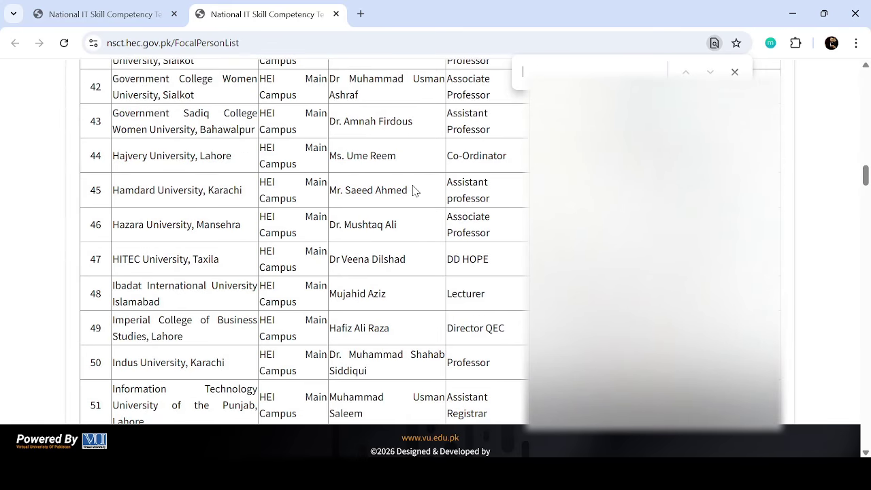
scroll(257, 114, up, 8)
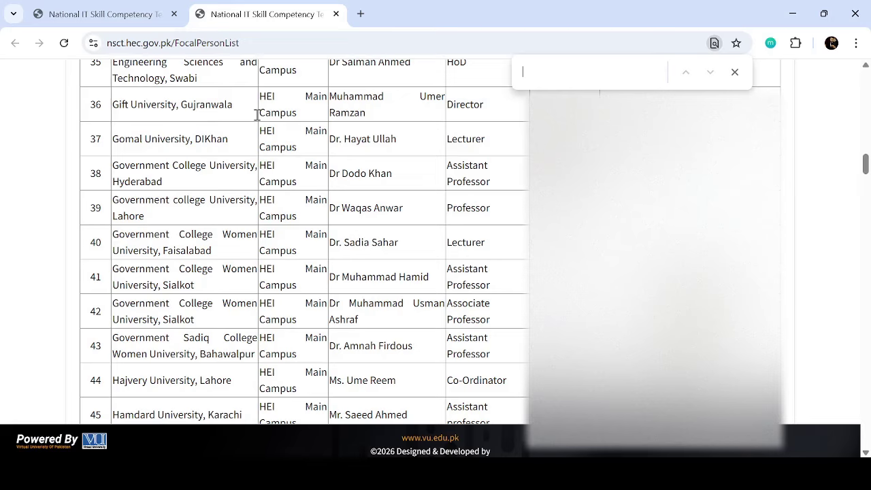
scroll(257, 114, up, 15)
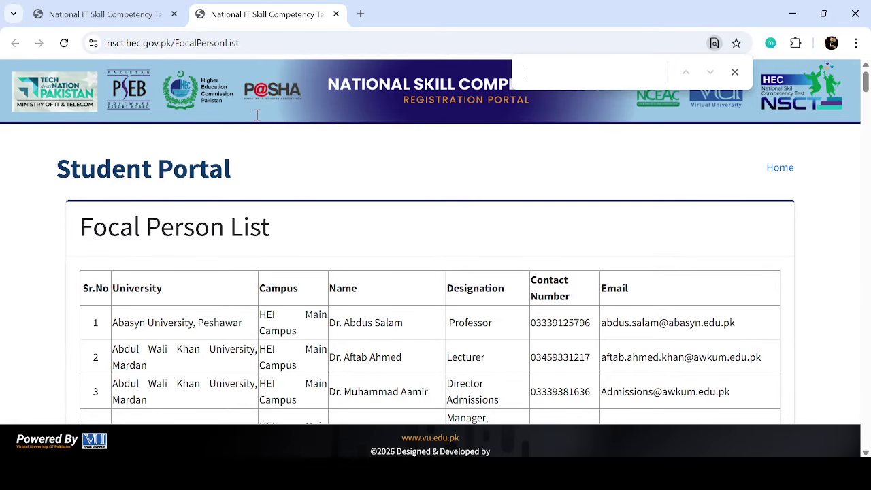
click(734, 71)
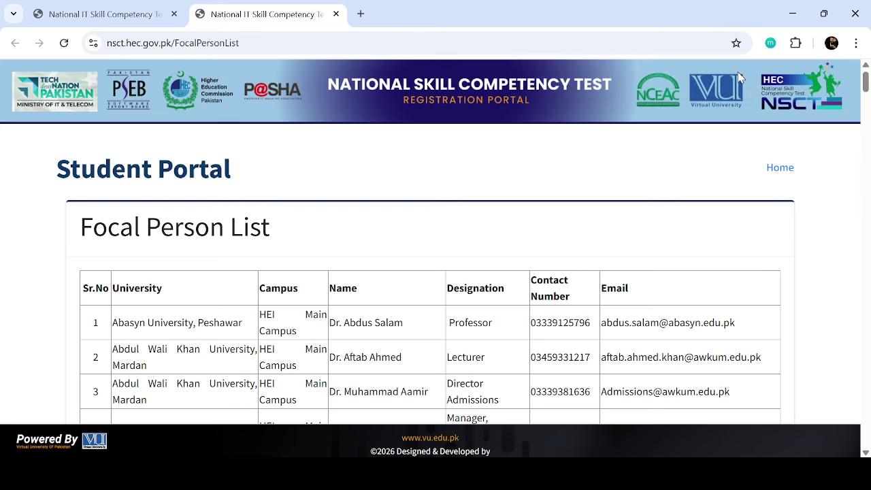
Return to the portal's home page and review the Schedule of Test, Help Desk and Ready to Apply sections.
click(141, 6)
scroll(189, 283, down, 4)
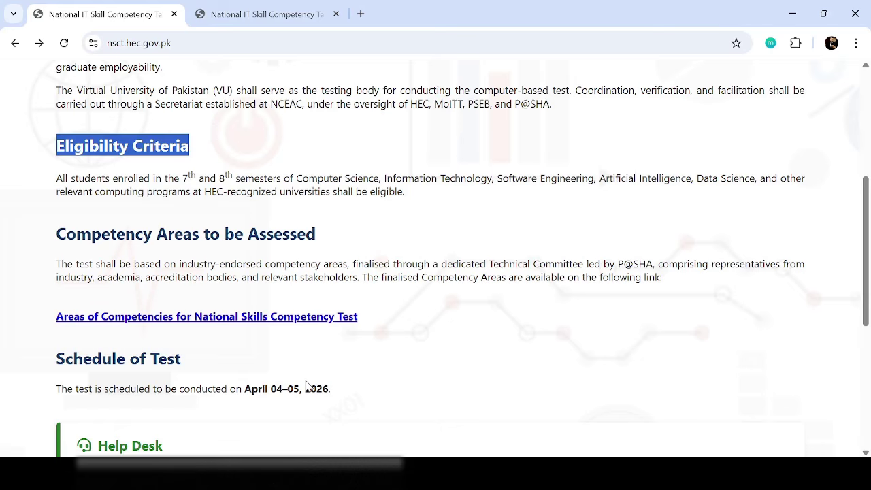
scroll(306, 385, down, 2)
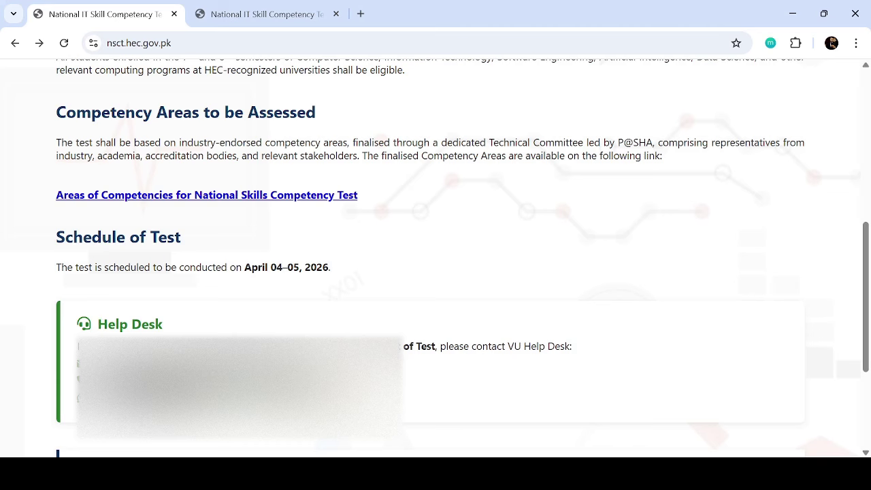
triple_click(79, 339)
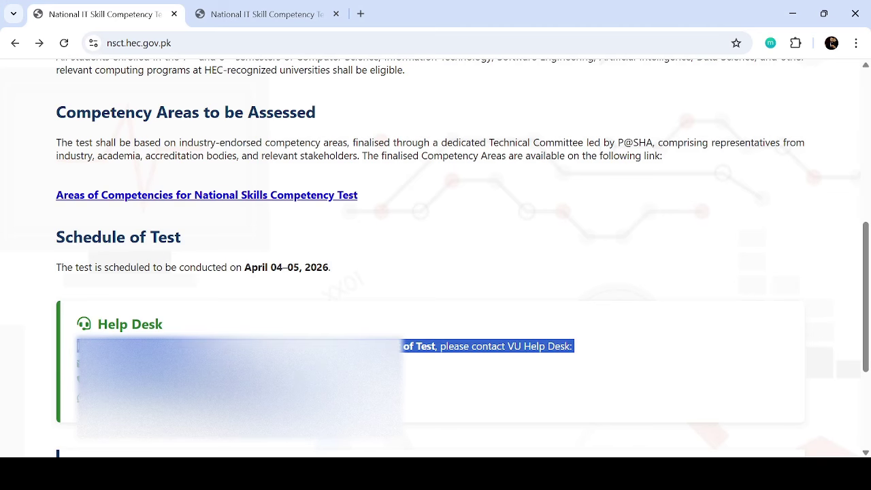
scroll(382, 398, down, 3)
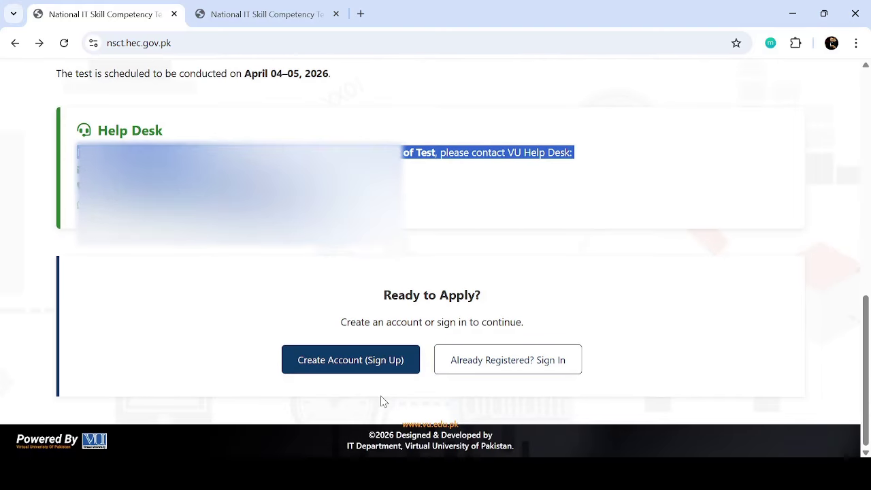
scroll(383, 401, up, 3)
scroll(435, 272, up, 1)
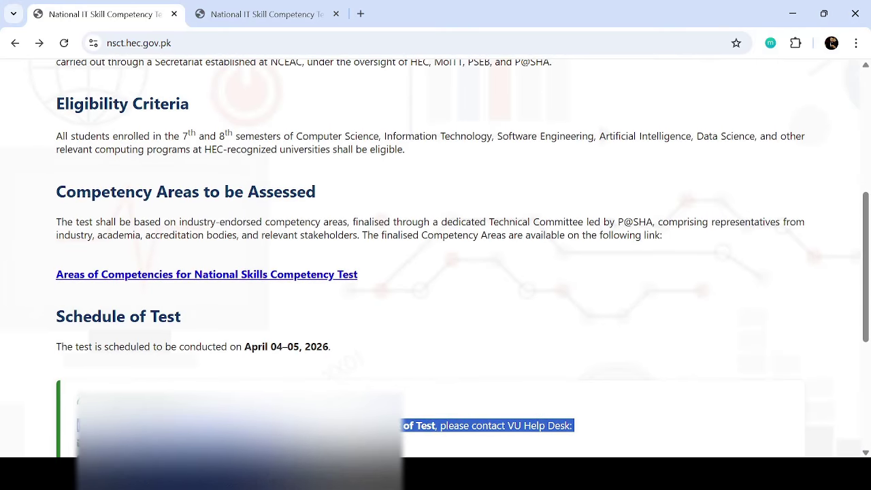
Open the Areas of Competencies for National Skills Competency Test document, dismiss the Draw tool notice, and review the areas and weightages on page 1.
click(280, 276)
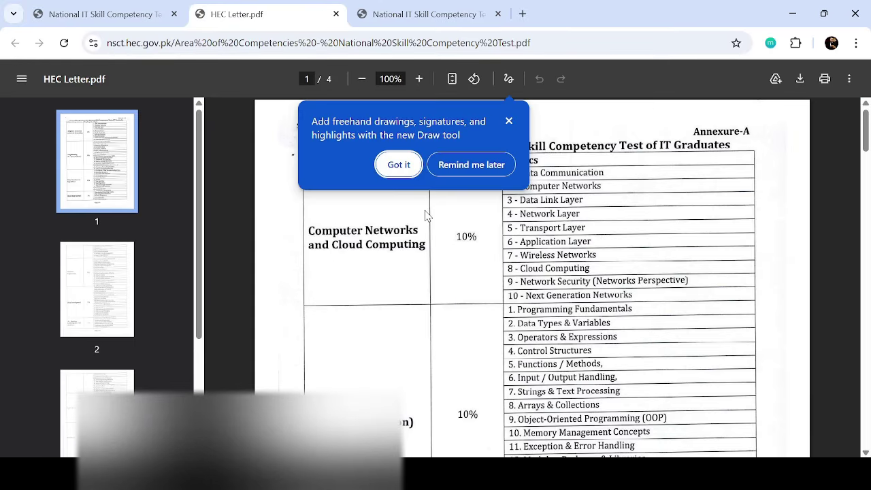
click(404, 167)
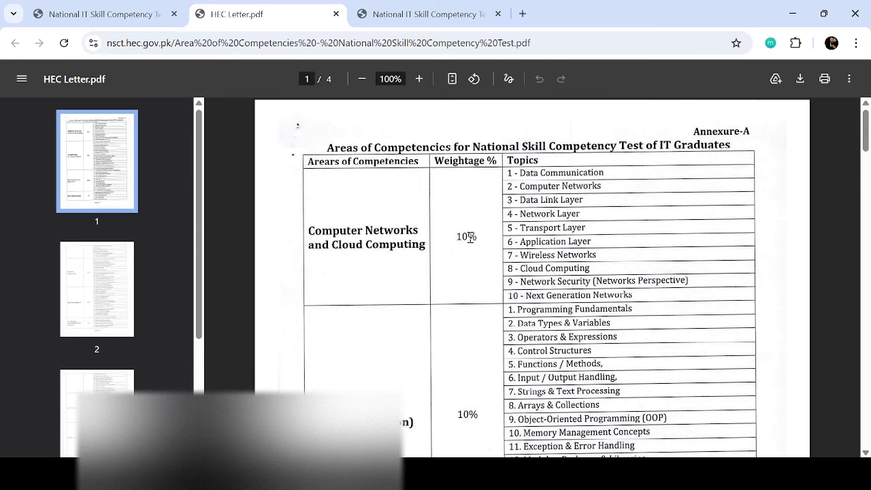
scroll(466, 236, down, 2)
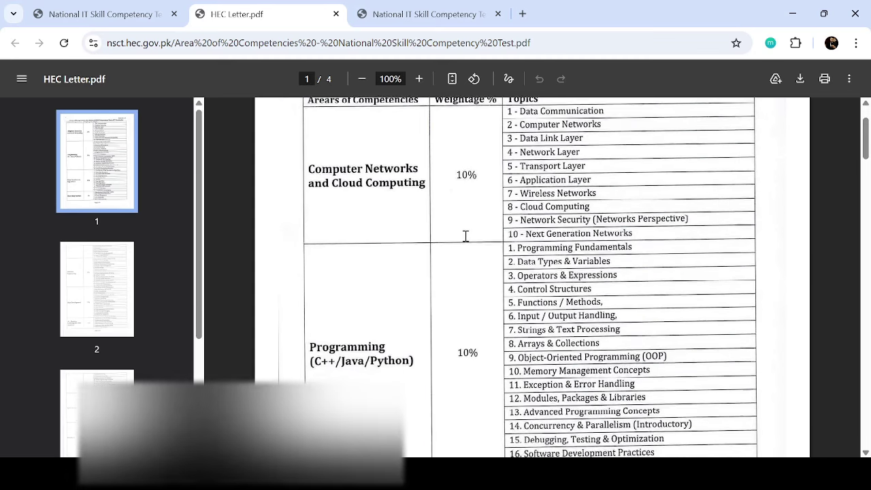
scroll(453, 337, down, 4)
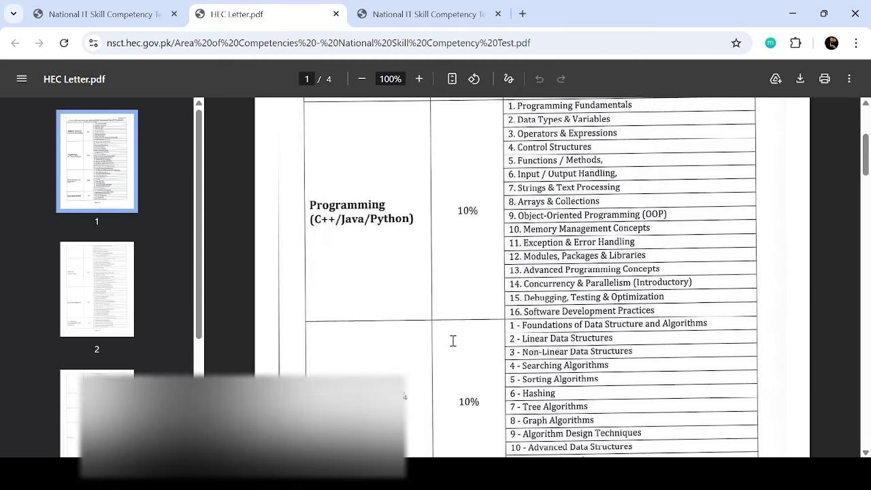
scroll(453, 340, down, 4)
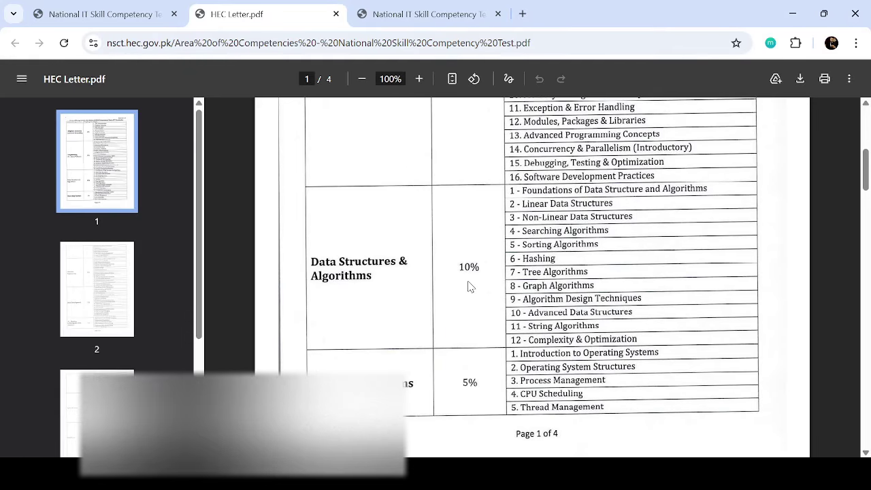
scroll(468, 287, down, 6)
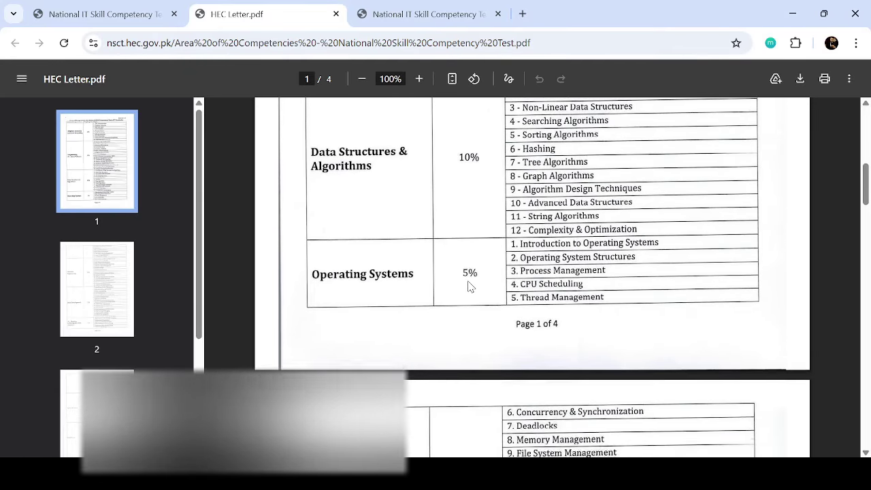
Review the Software Engineering, Web Development, AI, Cyber Security and Databases topics and weightages on pages 2 and 3 of the competencies document.
scroll(468, 286, down, 6)
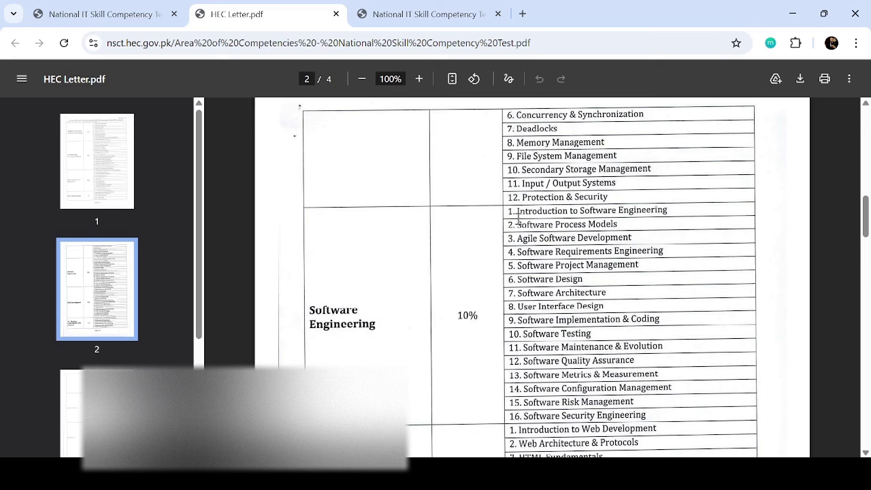
drag(518, 211, 532, 250)
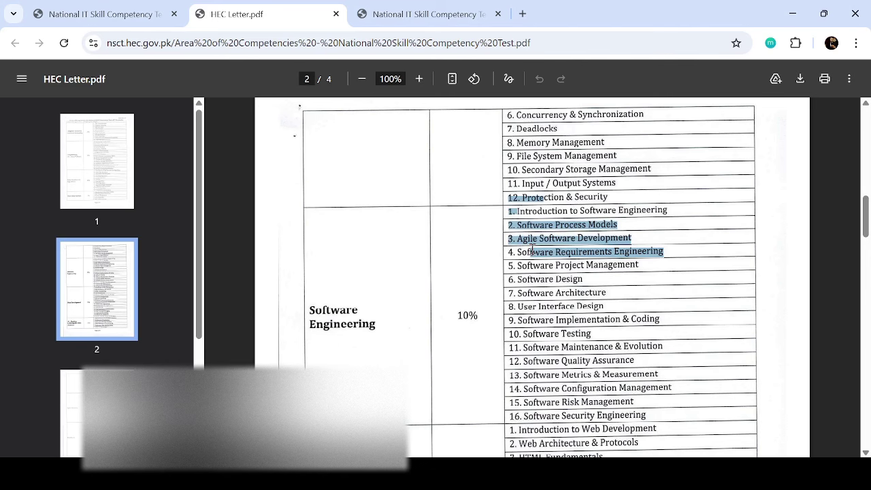
click(532, 251)
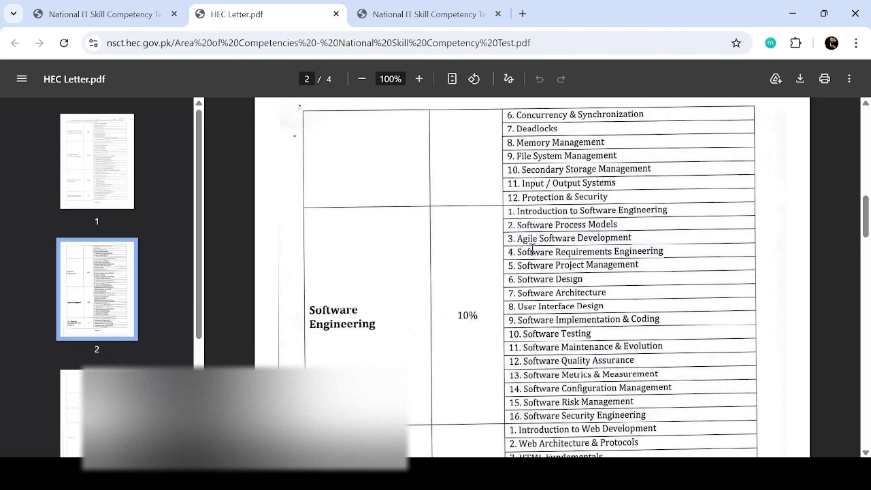
scroll(532, 250, down, 2)
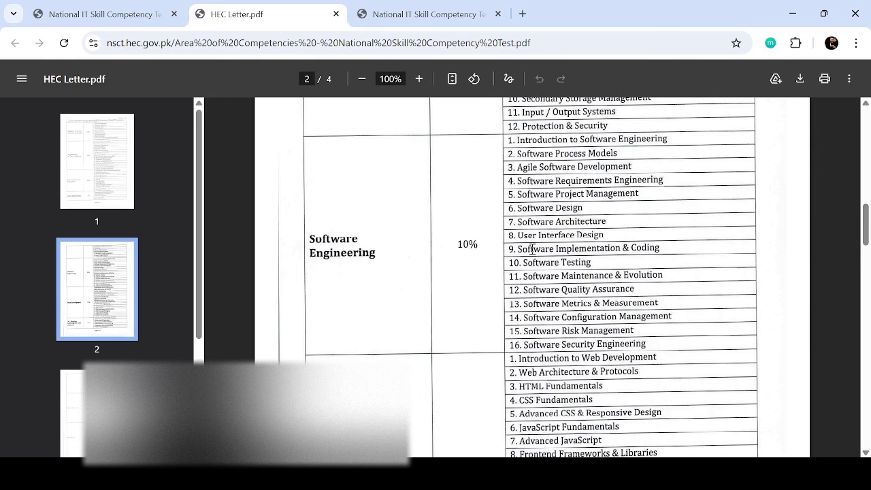
scroll(532, 250, down, 7)
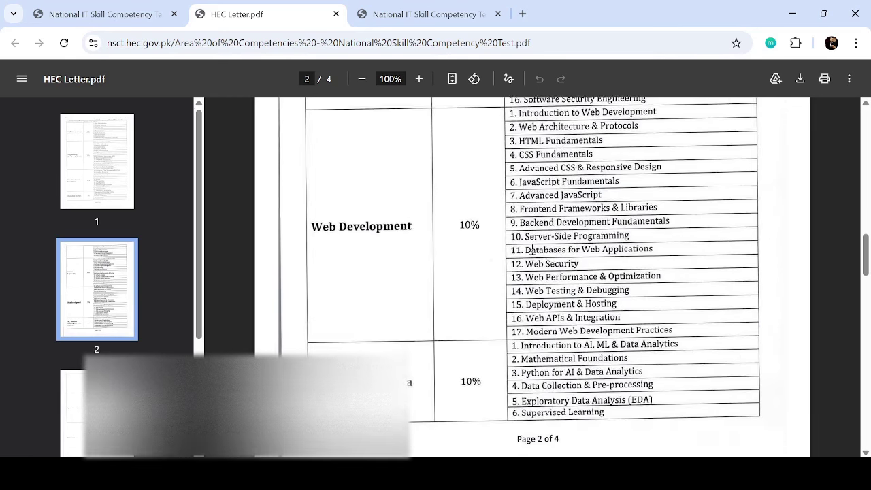
scroll(532, 250, down, 7)
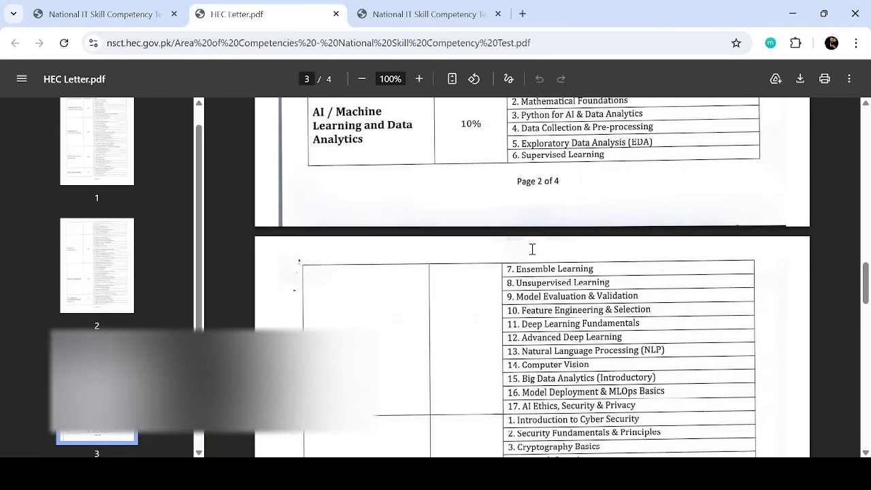
scroll(532, 249, down, 14)
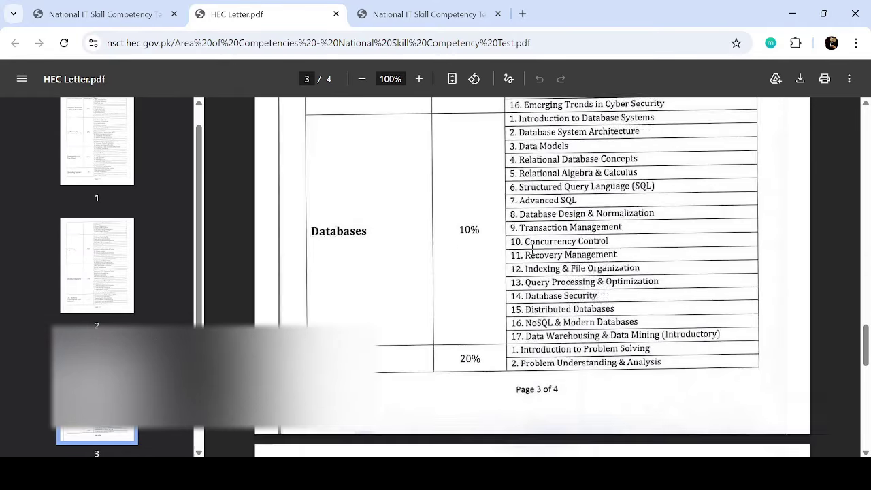
Examine the Problem Solving and Analytical Skills topics and weightage across pages 3 and 4, and return to the start of the document.
scroll(532, 249, down, 2)
scroll(532, 249, down, 4)
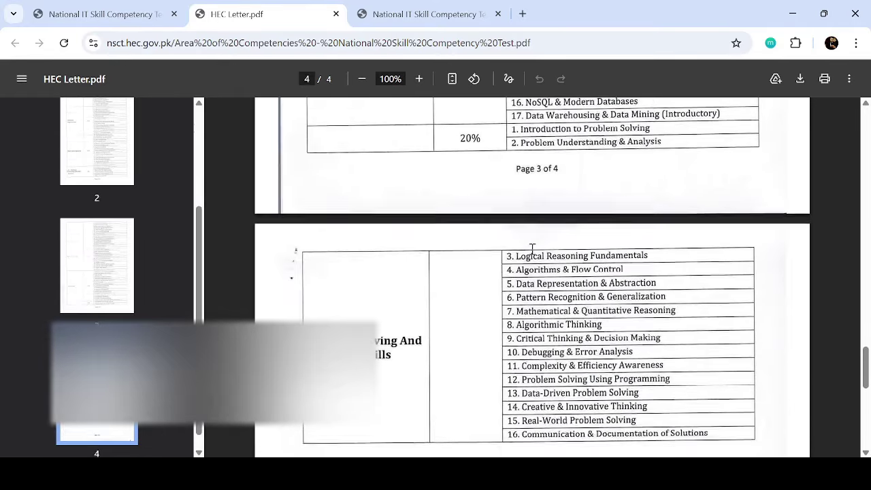
scroll(532, 249, up, 6)
scroll(532, 249, down, 3)
scroll(532, 249, down, 3)
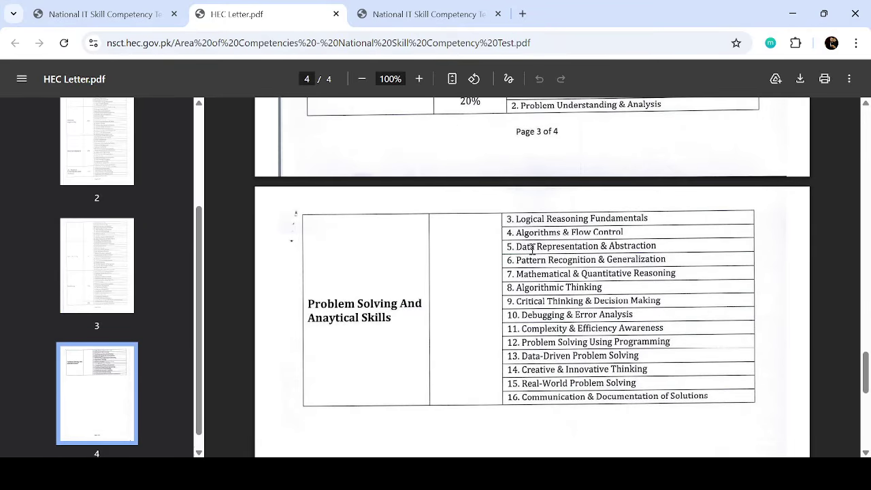
scroll(532, 249, up, 2)
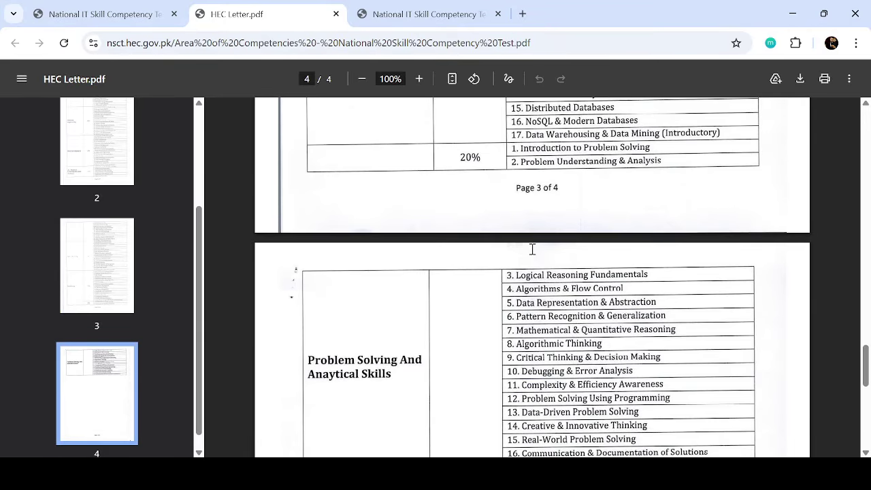
scroll(532, 249, up, 20)
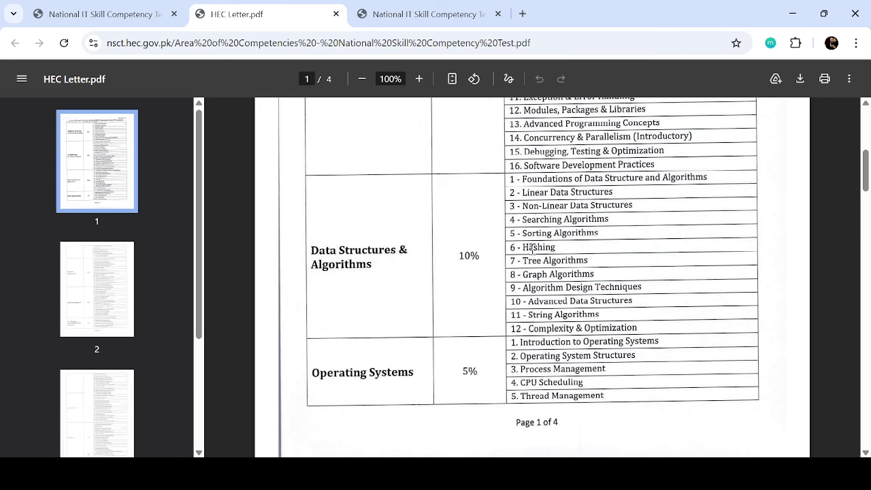
scroll(532, 249, up, 5)
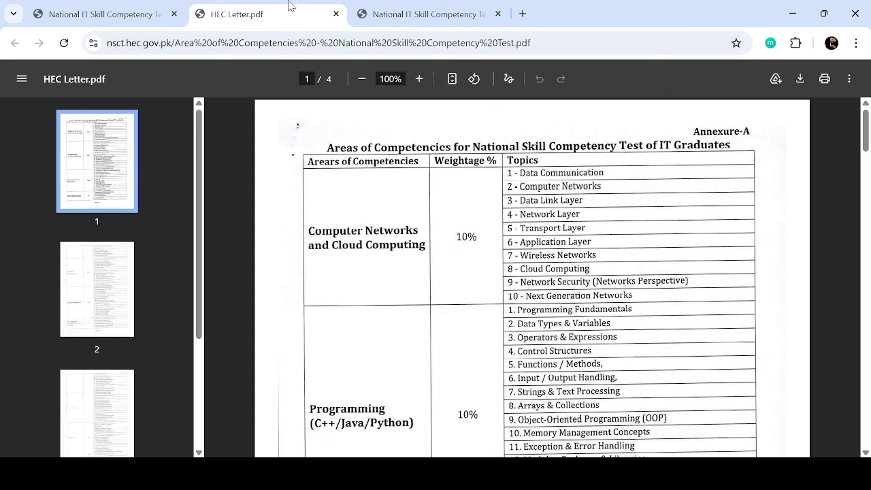
Return to the student portal's home page and open the Create Account (Sign Up) form.
click(127, 7)
scroll(189, 194, up, 5)
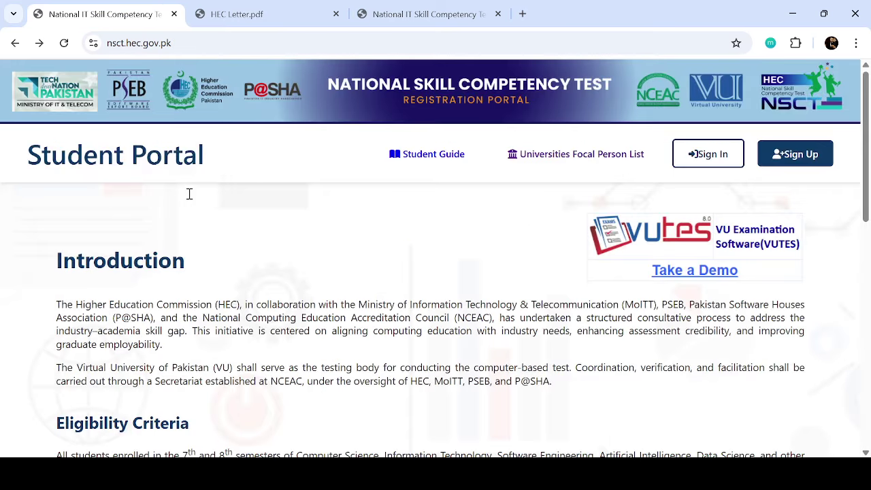
scroll(189, 193, down, 8)
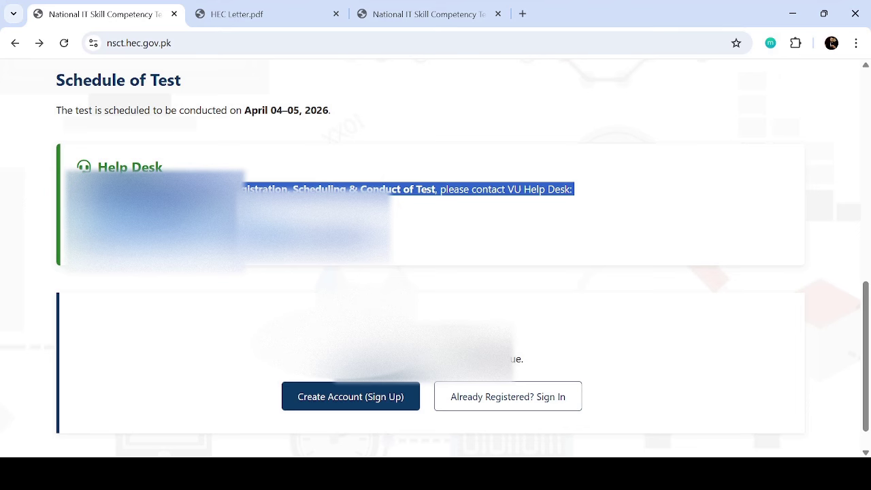
click(324, 401)
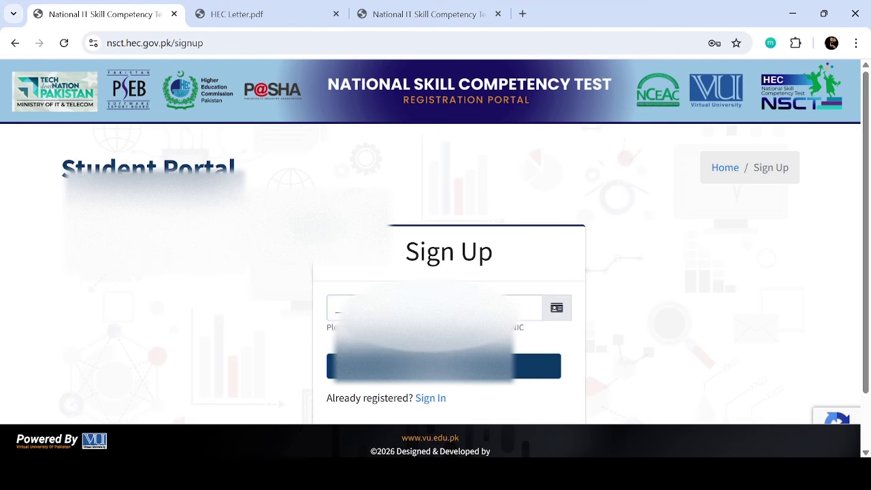
Submit the student's CNIC number and the last two characters of the university registration number on the sign-up form.
text(37)
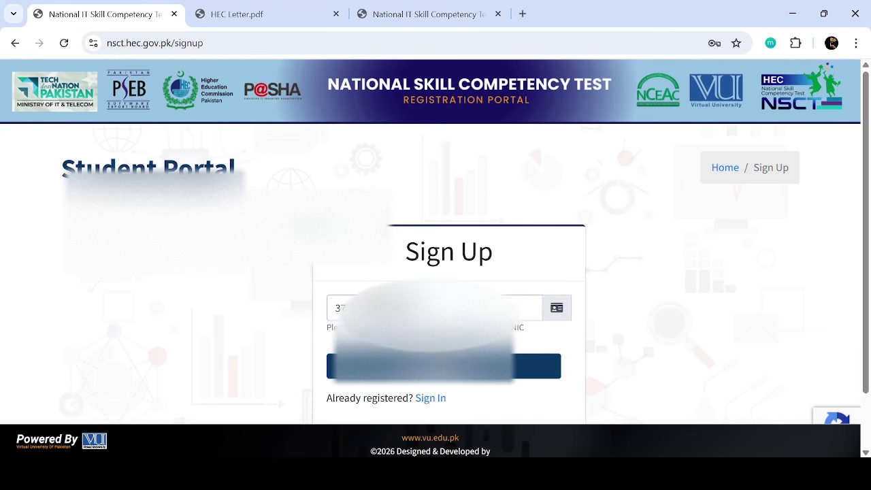
key(Return)
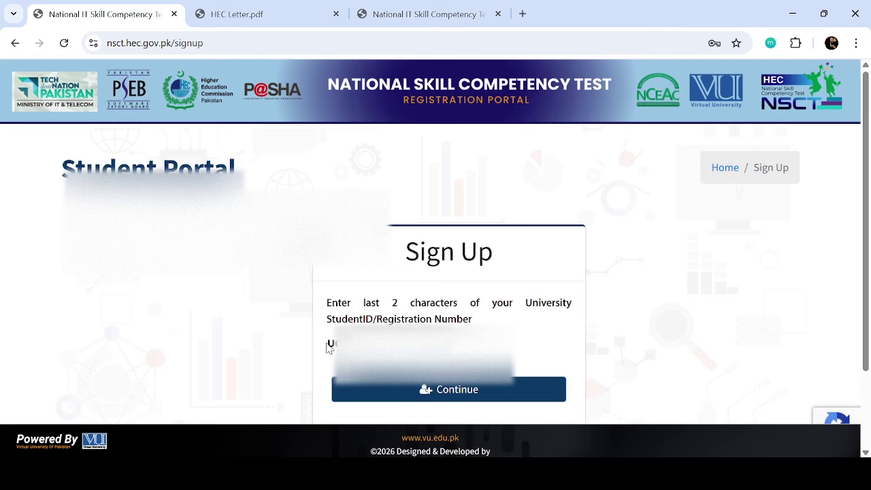
click(390, 387)
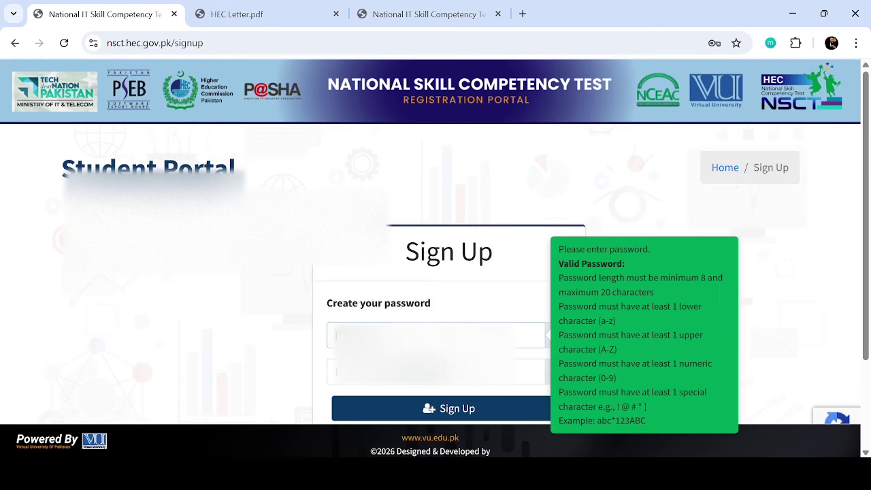
Create and confirm the account password, and submit the sign-up.
text(a)
key(Tab)
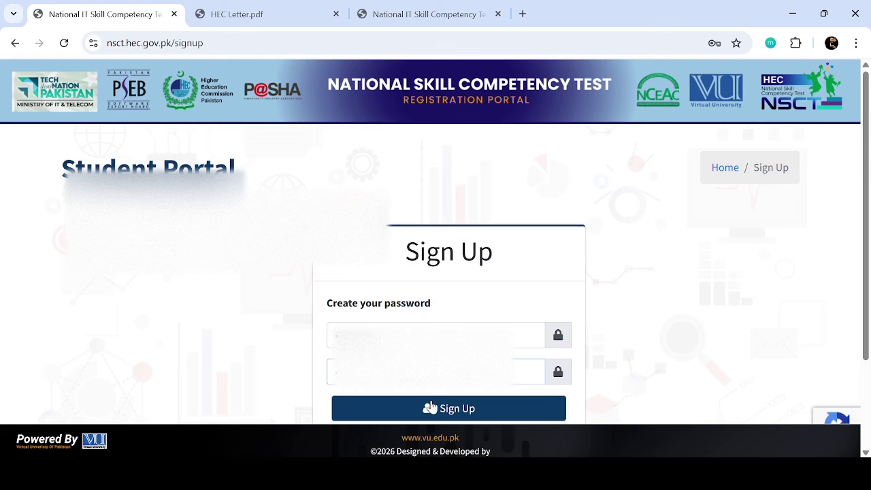
click(430, 406)
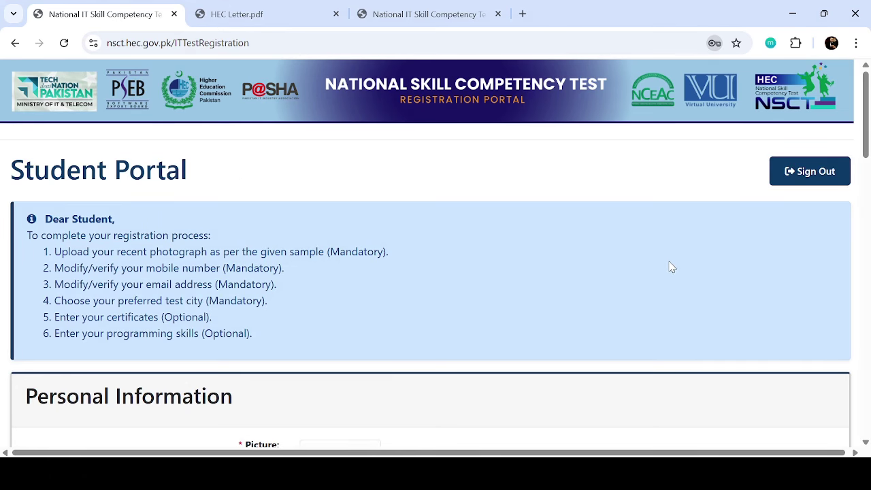
Read the registration instructions for students, highlighting the photograph upload item and the optional certificates and programming skills items.
scroll(476, 282, down, 1)
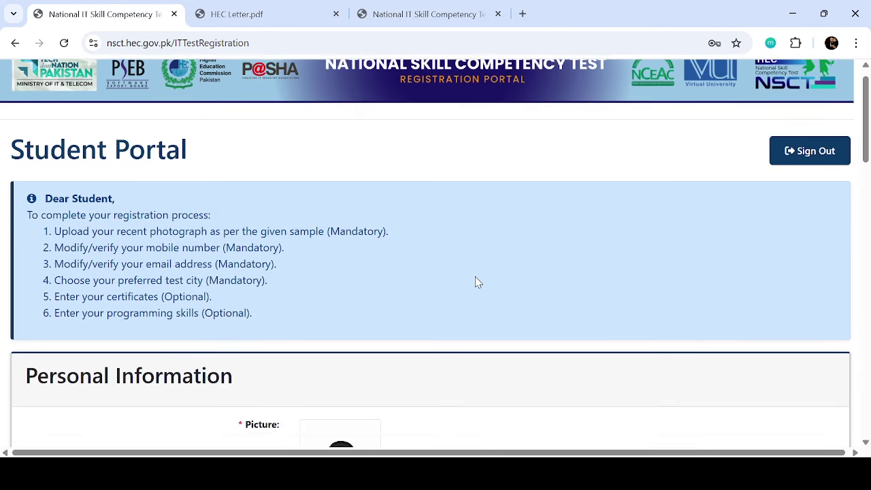
scroll(476, 282, up, 1)
scroll(476, 279, down, 1)
scroll(475, 279, up, 1)
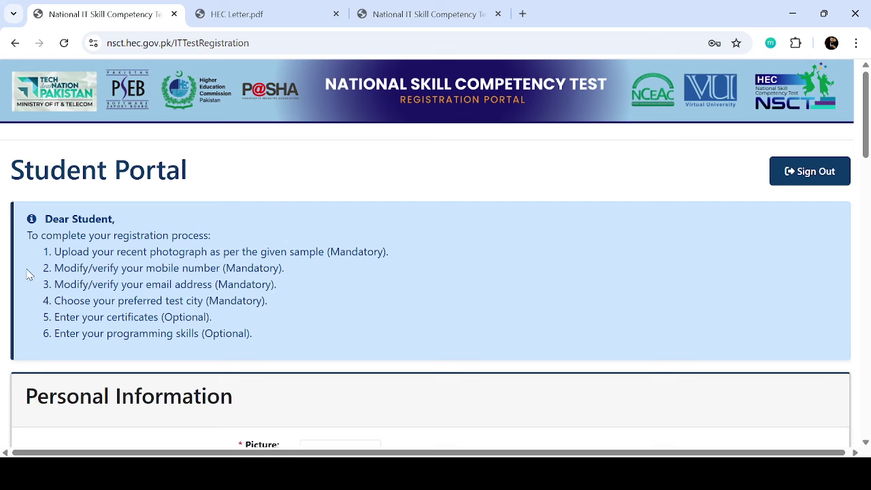
drag(53, 252, 368, 250)
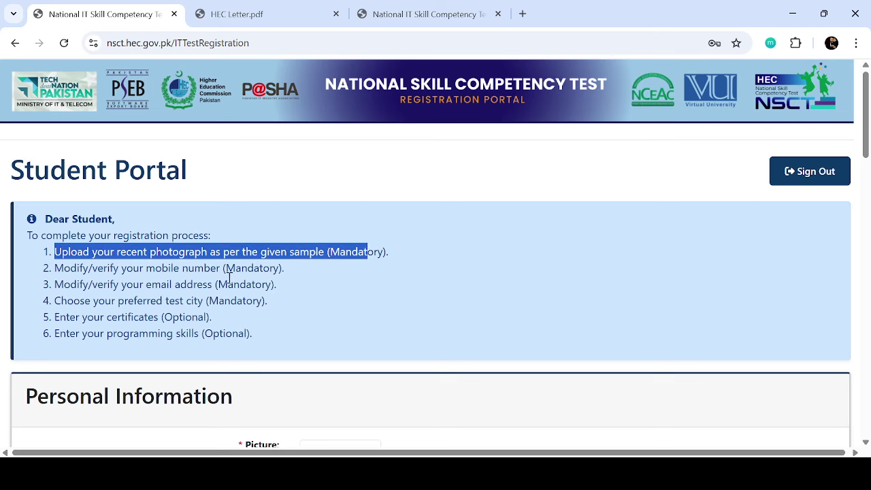
drag(292, 272, 221, 332)
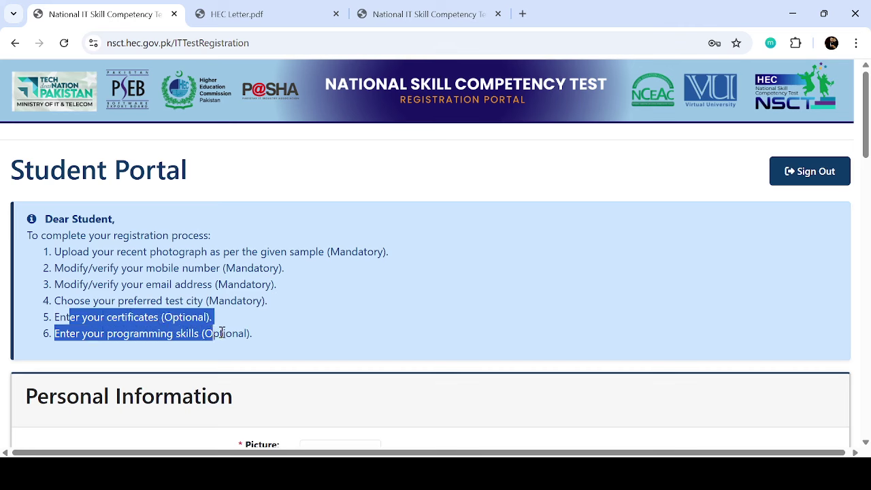
Look over the Personal Information section, from the picture upload and contact fields down to Preferred Test City.
scroll(221, 332, down, 5)
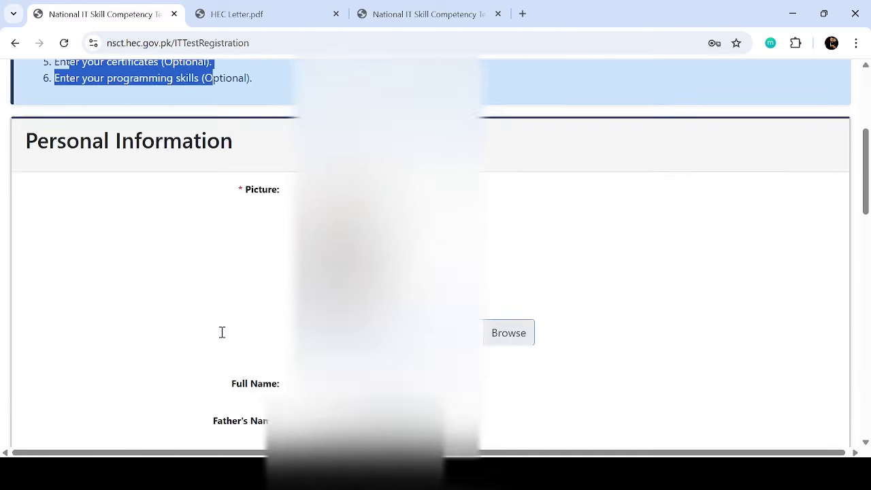
scroll(221, 333, down, 3)
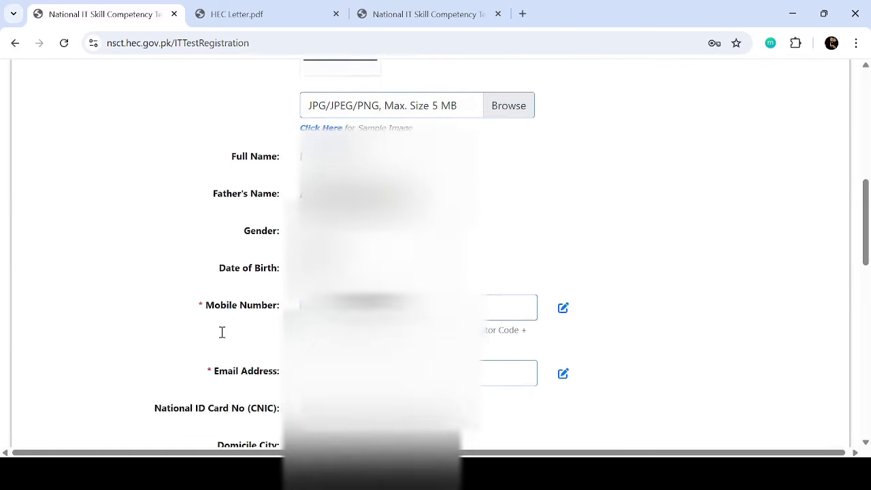
scroll(222, 332, down, 1)
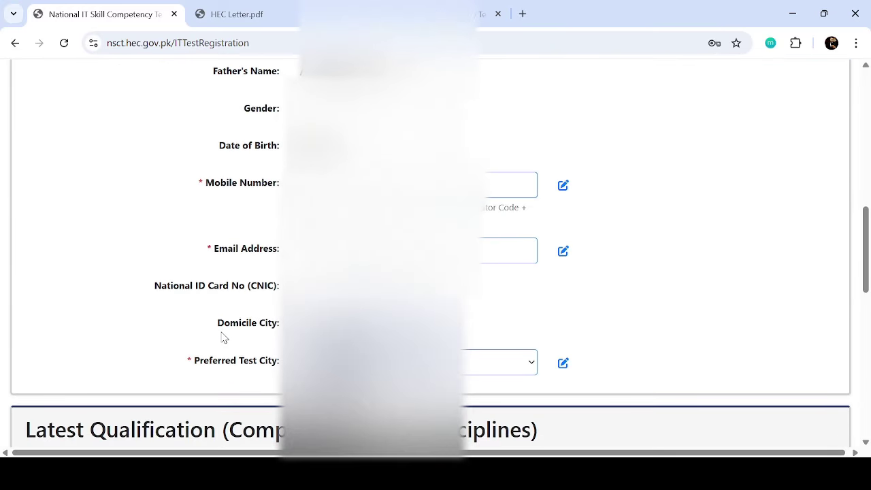
scroll(223, 335, up, 5)
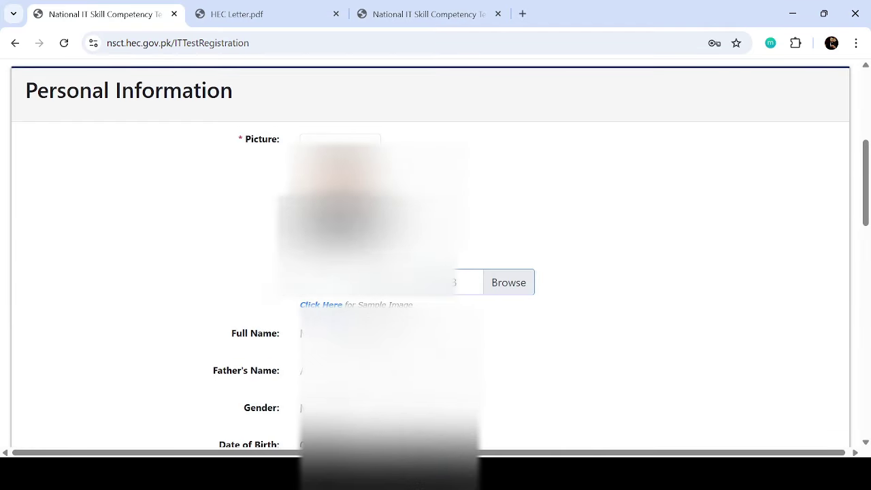
scroll(430, 255, down, 2)
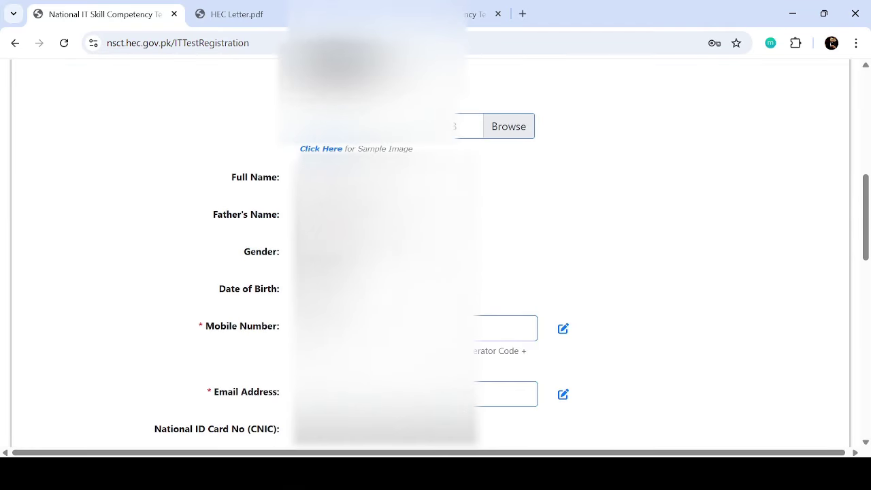
scroll(435, 255, down, 1)
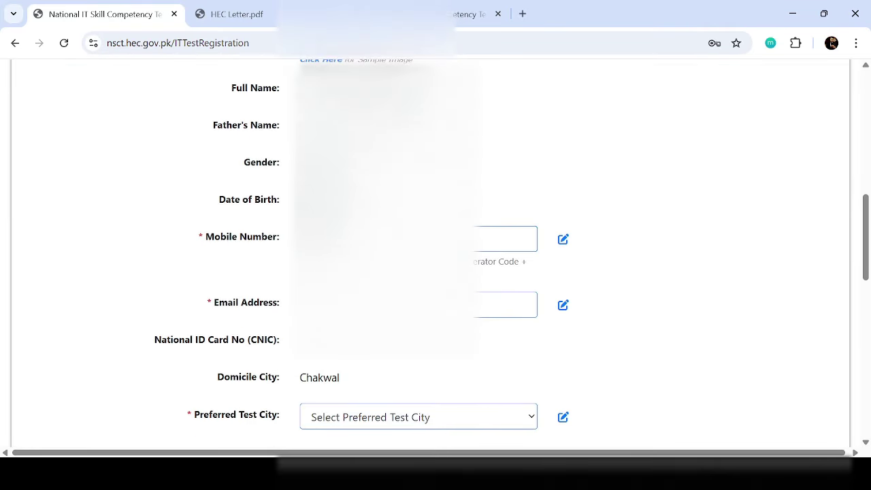
scroll(436, 255, down, 1)
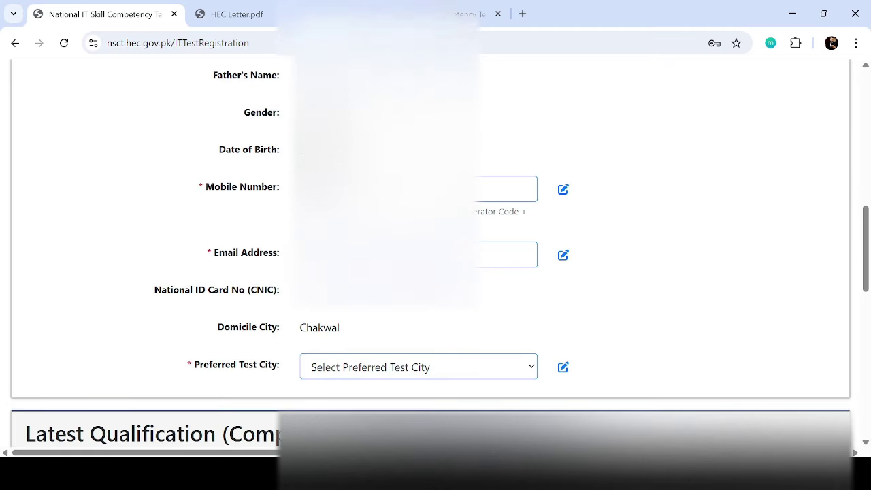
scroll(428, 288, down, 1)
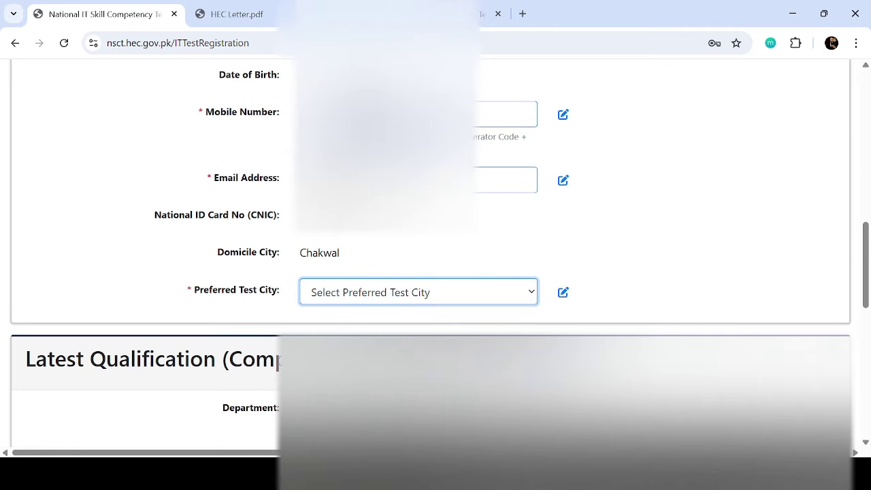
Look over the Latest Qualification and Skills sections, and return to the start of the registration page.
scroll(234, 249, down, 8)
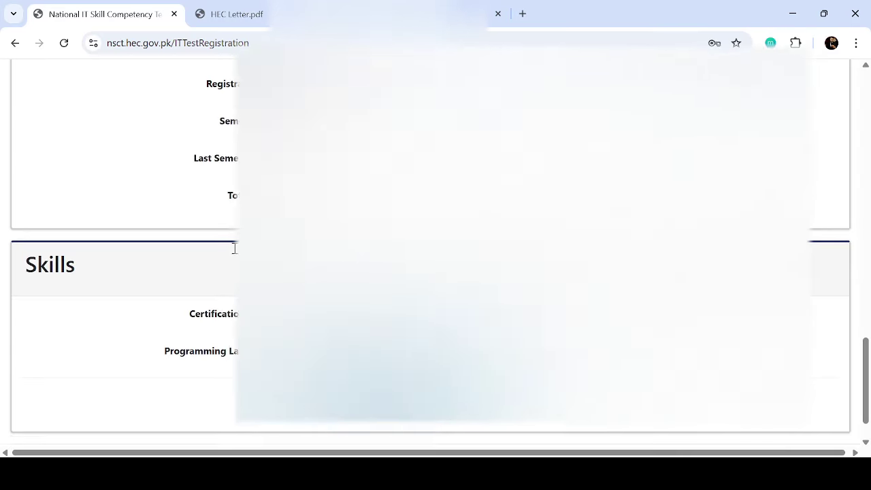
scroll(234, 248, down, 1)
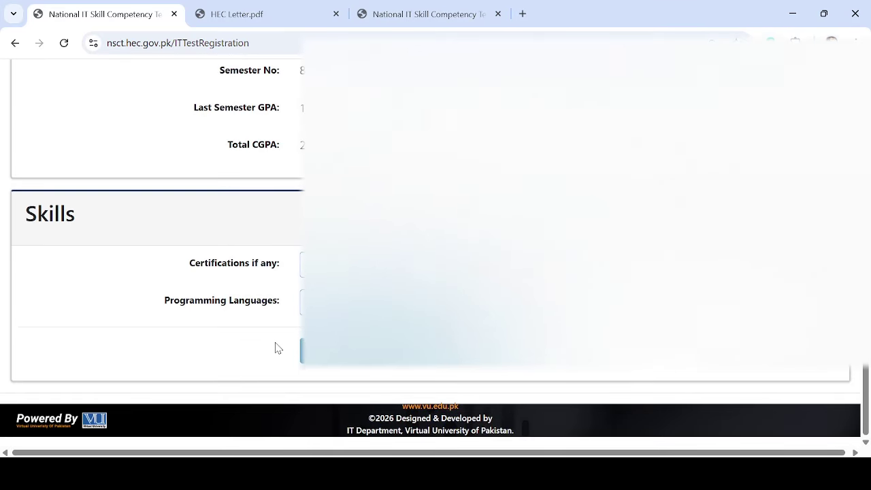
scroll(282, 346, up, 15)
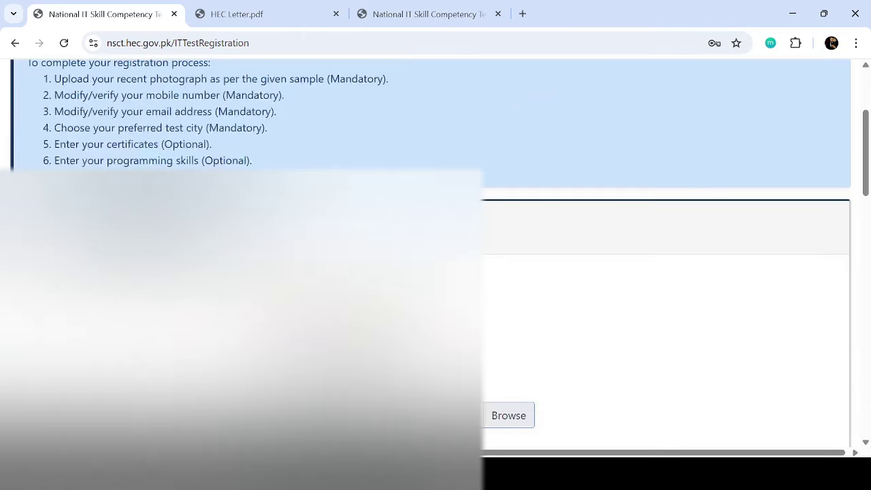
scroll(667, 306, up, 3)
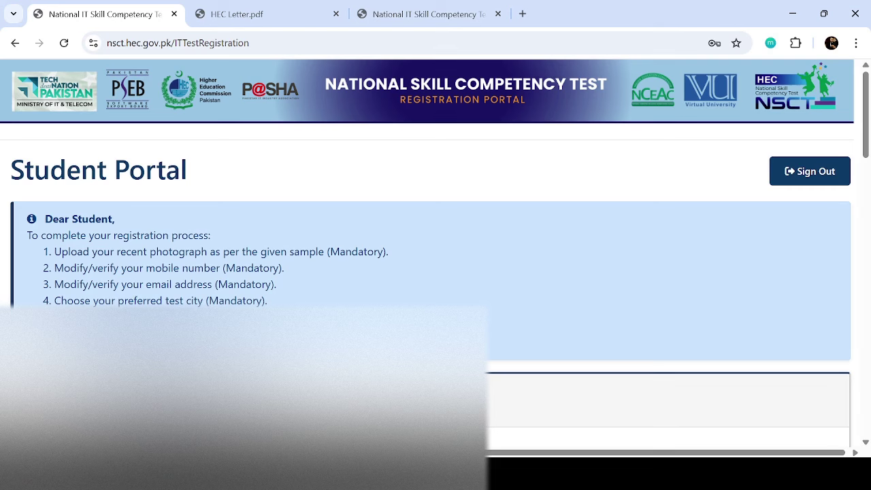